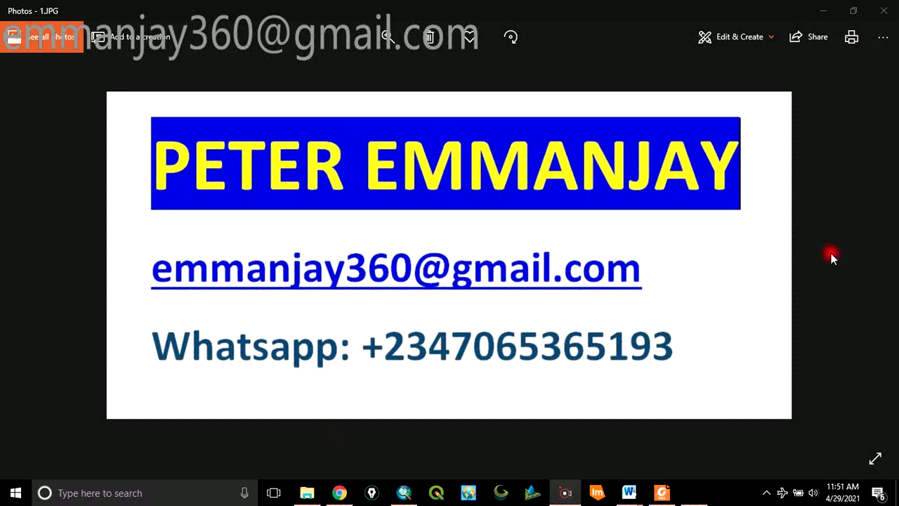
# Advance the Photos viewer two images to the EXERCISE slide 3.JPG, then minimize it
pyautogui.moveTo(848, 255)
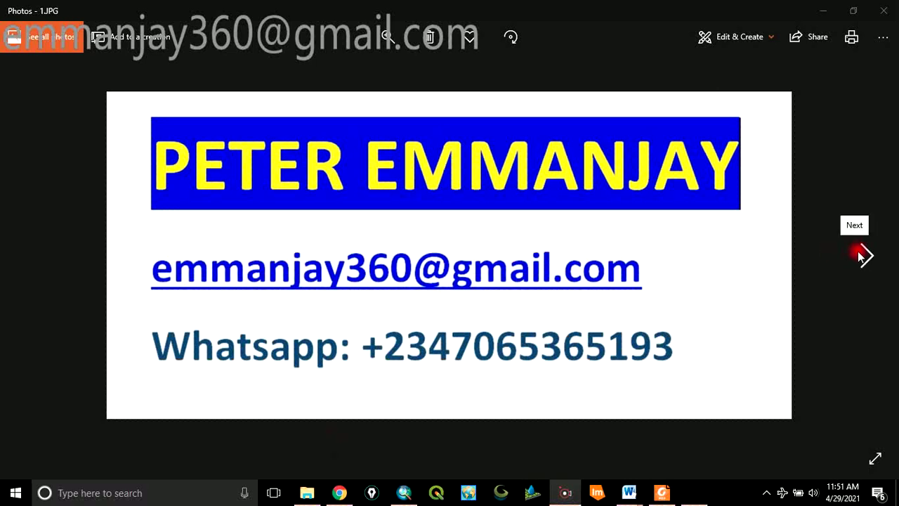
pyautogui.click(871, 254)
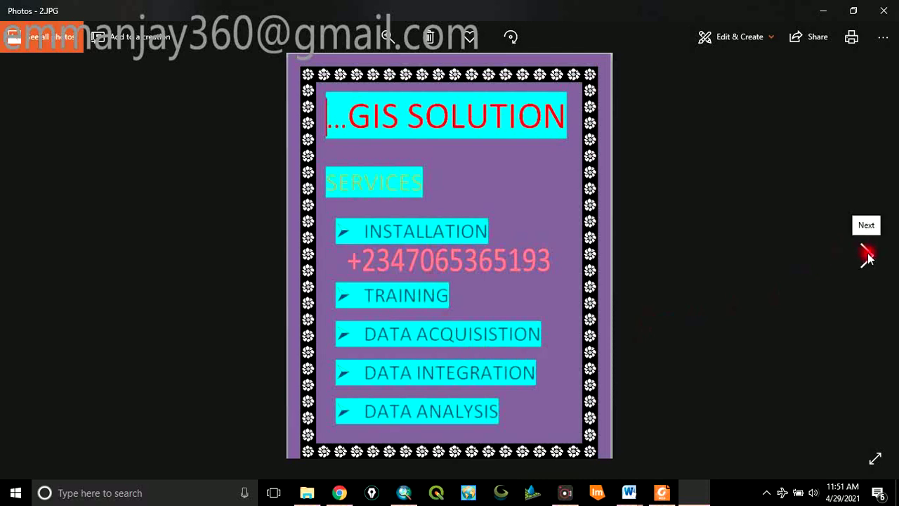
pyautogui.click(868, 257)
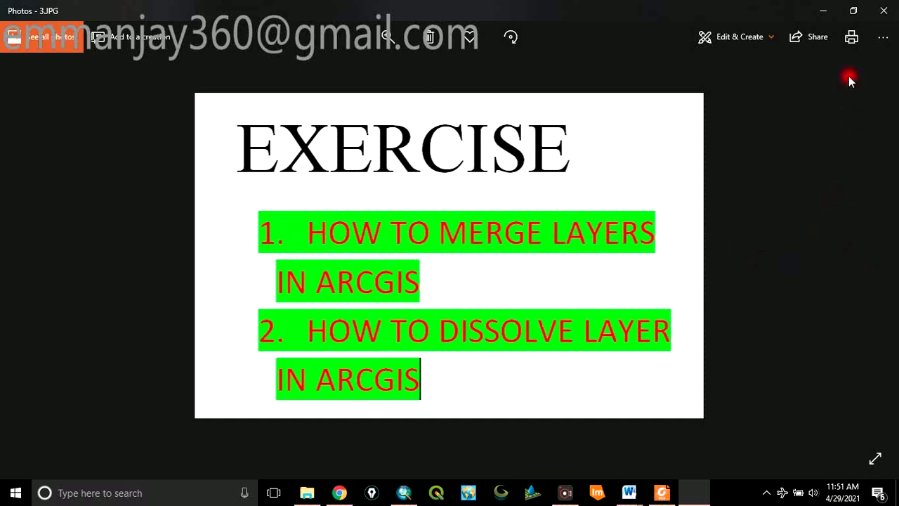
pyautogui.click(825, 11)
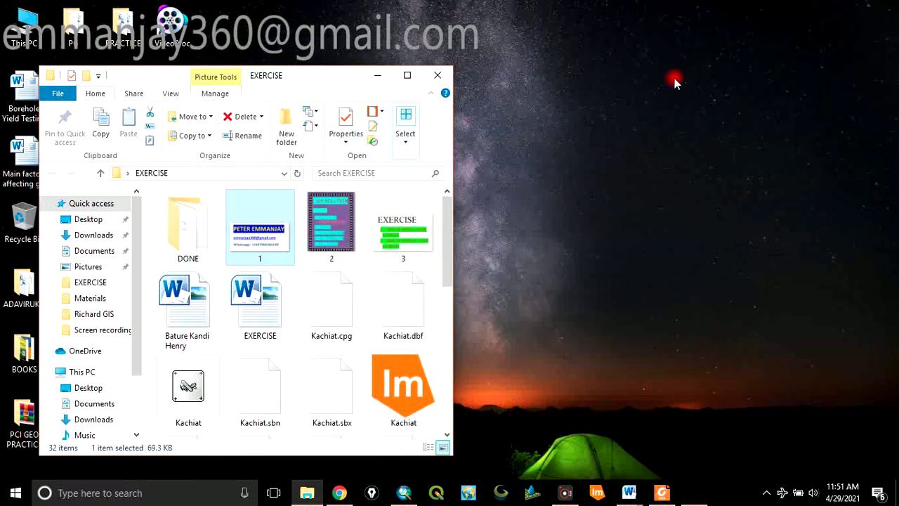
# Open the EXERCISE folder full-screen to check the Kachiat, Kagarko and Kajuru files, then minimize it
pyautogui.click(378, 75)
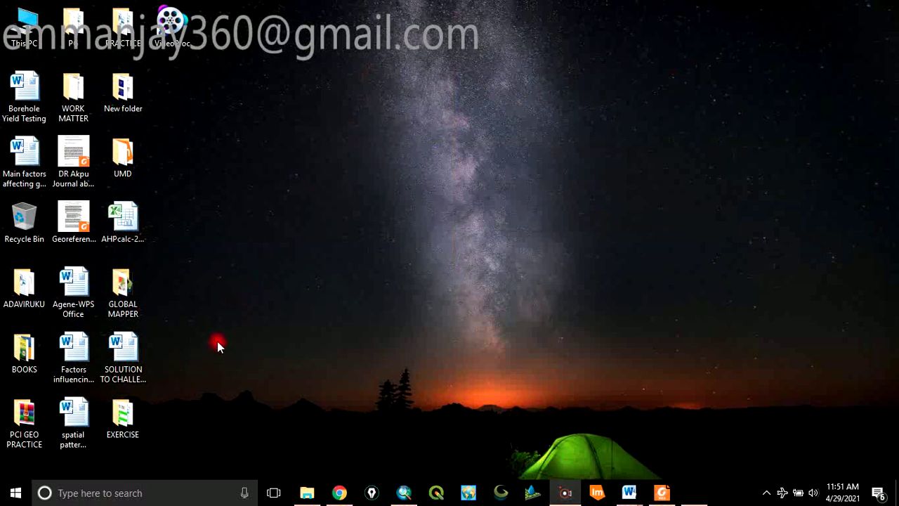
pyautogui.doubleClick(130, 420)
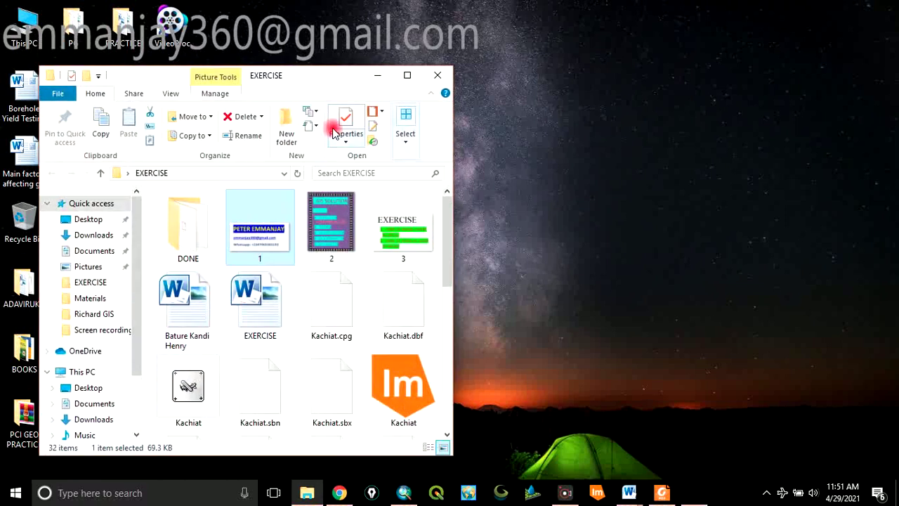
pyautogui.click(408, 76)
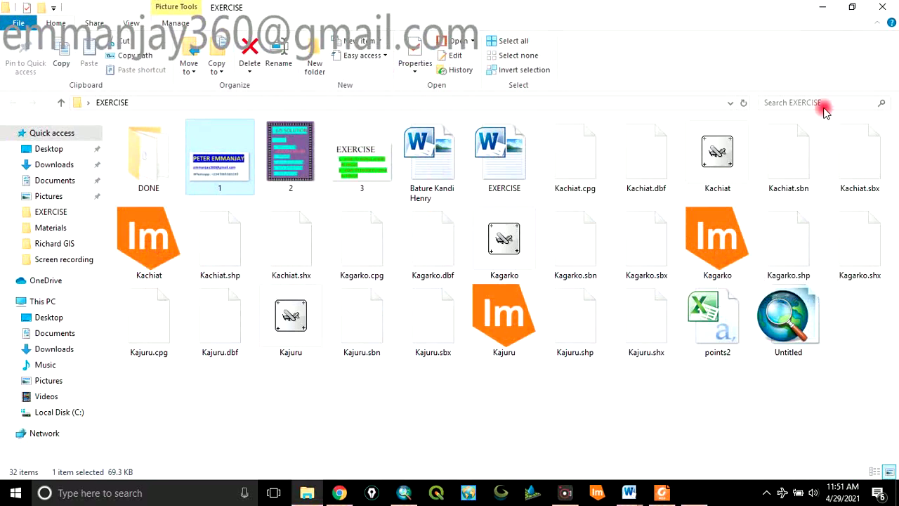
pyautogui.click(823, 8)
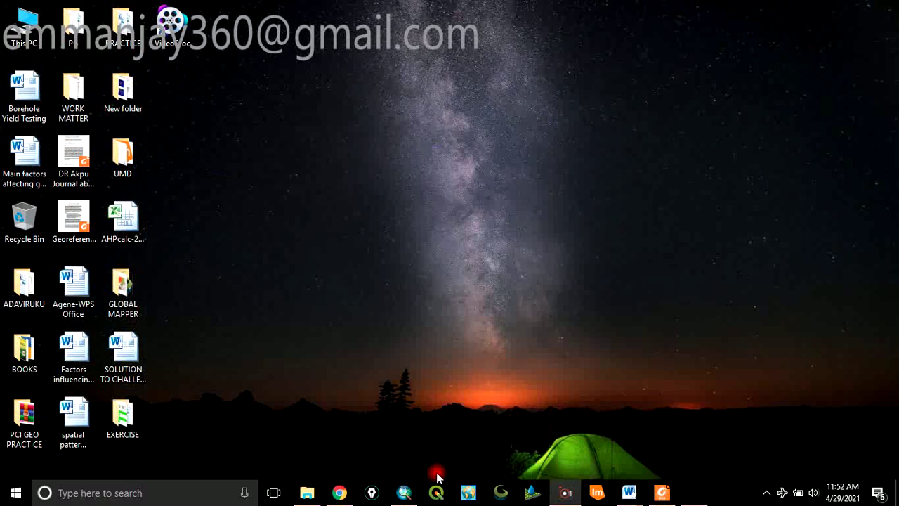
# Add Kachiat.shp through Kajuru.shp to the ArcMap map as three layers
pyautogui.click(405, 494)
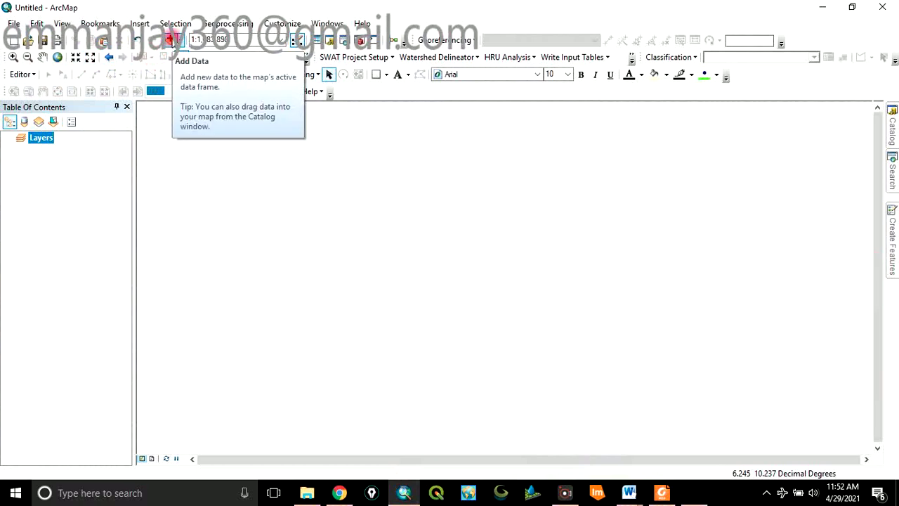
pyautogui.click(171, 40)
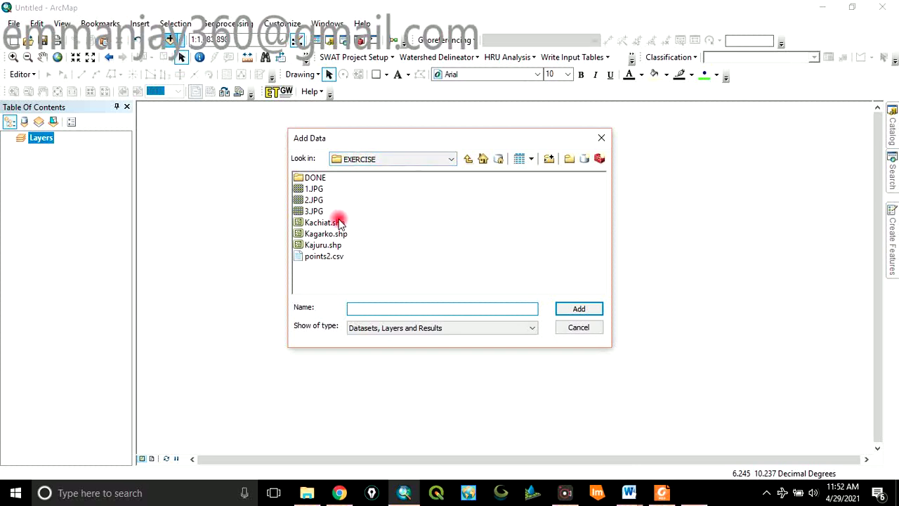
pyautogui.click(314, 223)
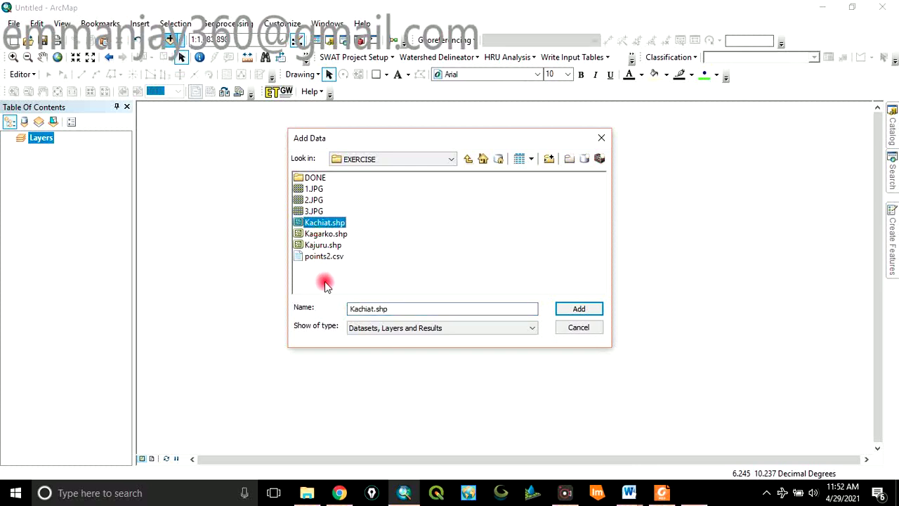
pyautogui.keyDown('shift'); pyautogui.click(323, 244); pyautogui.keyUp('shift')
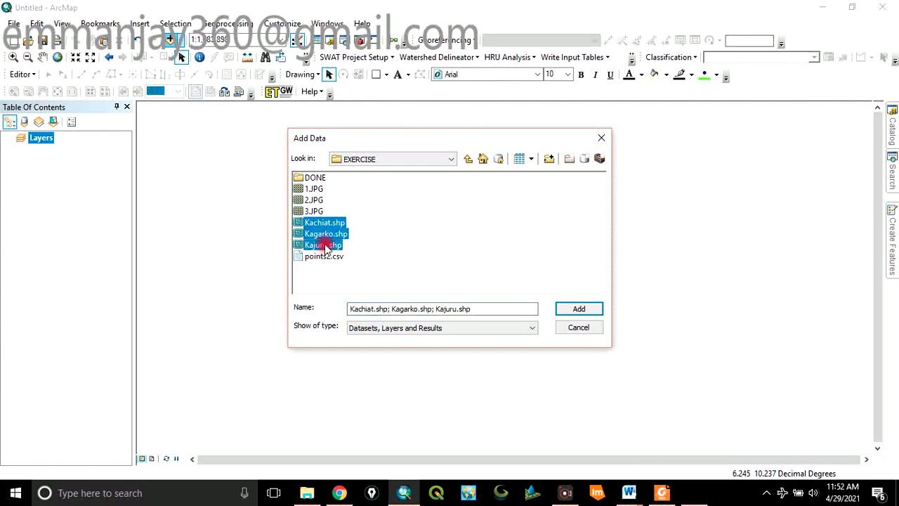
pyautogui.click(581, 310)
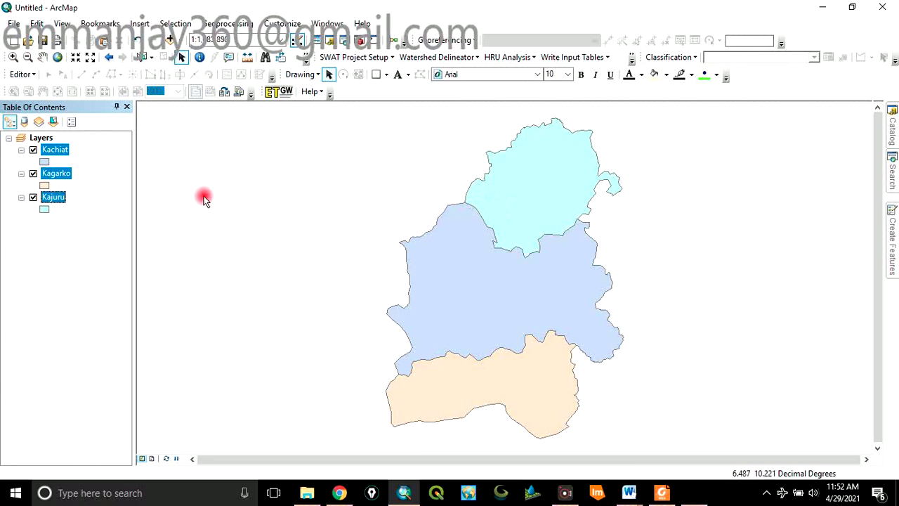
pyautogui.click(693, 496)
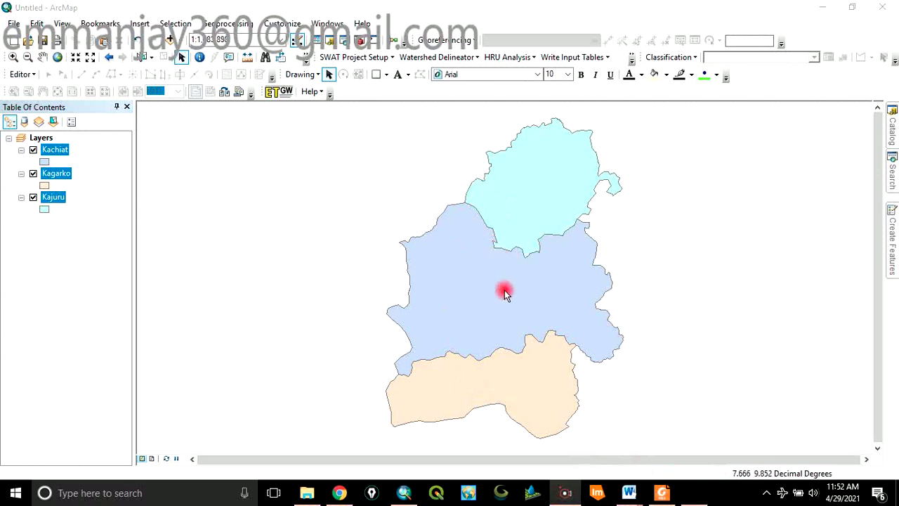
pyautogui.click(511, 236)
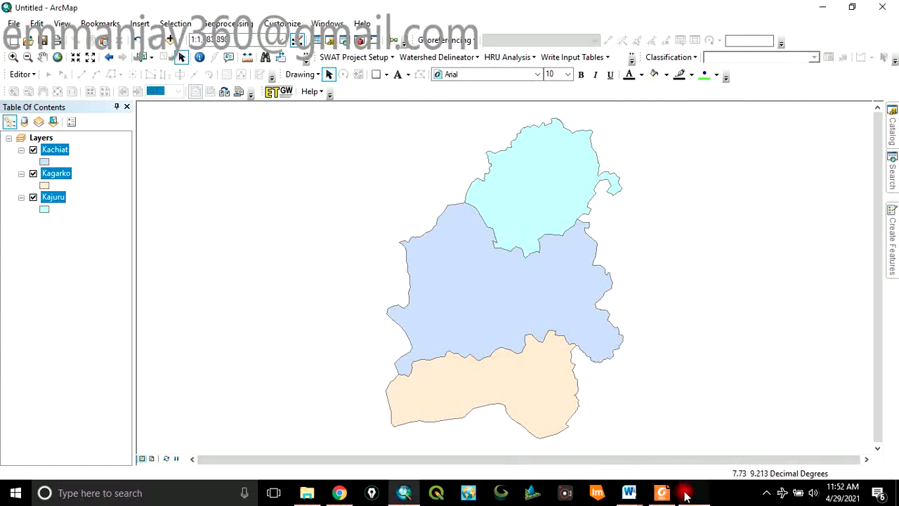
pyautogui.moveTo(686, 497)
pyautogui.click(682, 443)
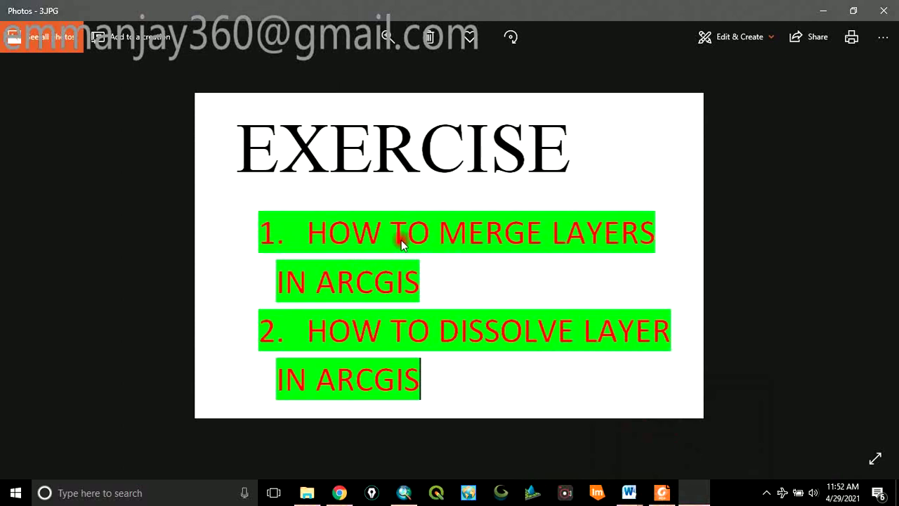
pyautogui.click(820, 11)
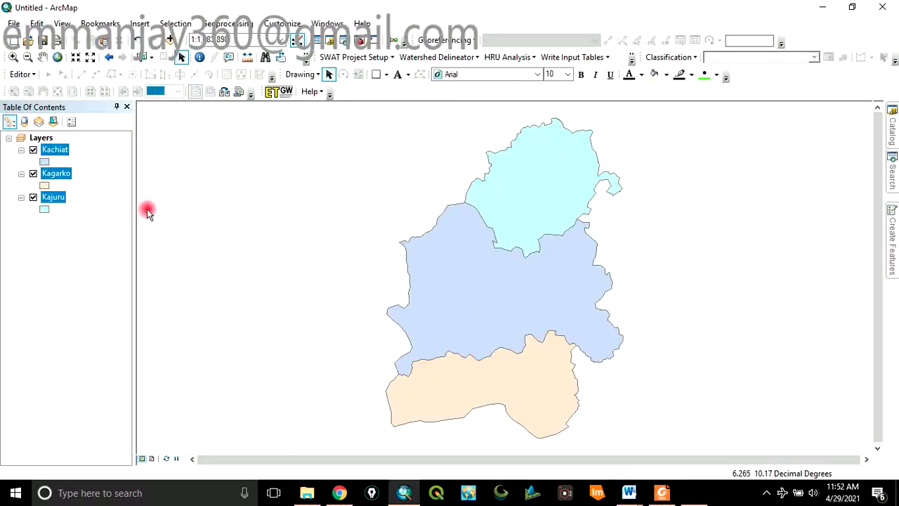
pyautogui.click(232, 23)
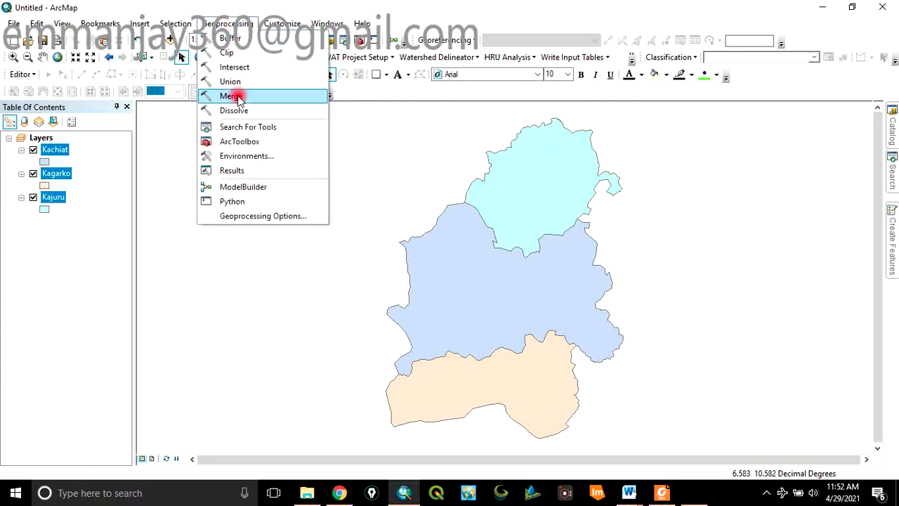
# Run Merge on Kachiat, Kagarko and Kajuru, saving the output as EXERCISE\MERGE.shp
pyautogui.click(232, 96)
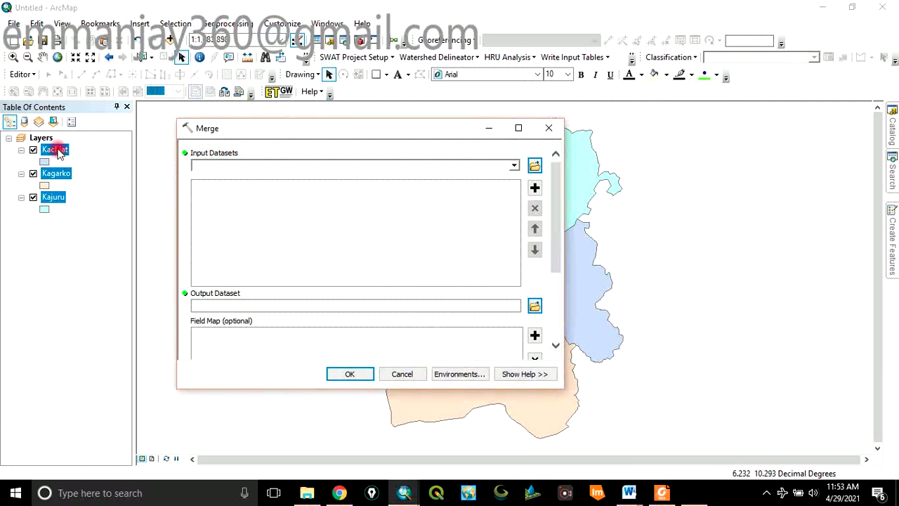
pyautogui.moveTo(60, 153); pyautogui.dragTo(269, 223)
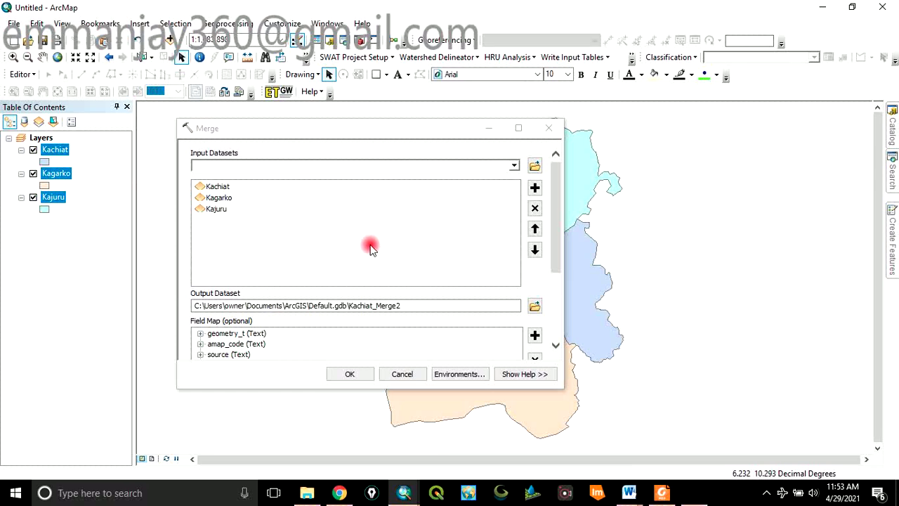
pyautogui.click(535, 306)
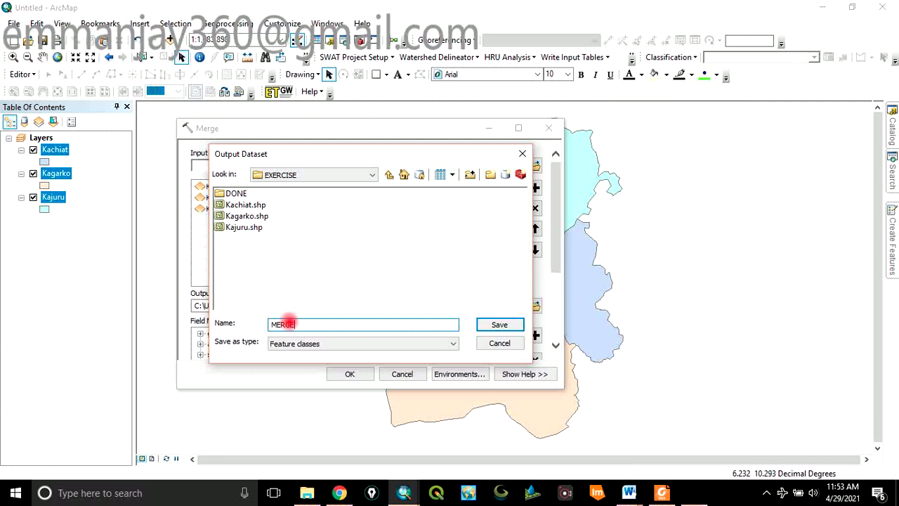
pyautogui.click(493, 324)
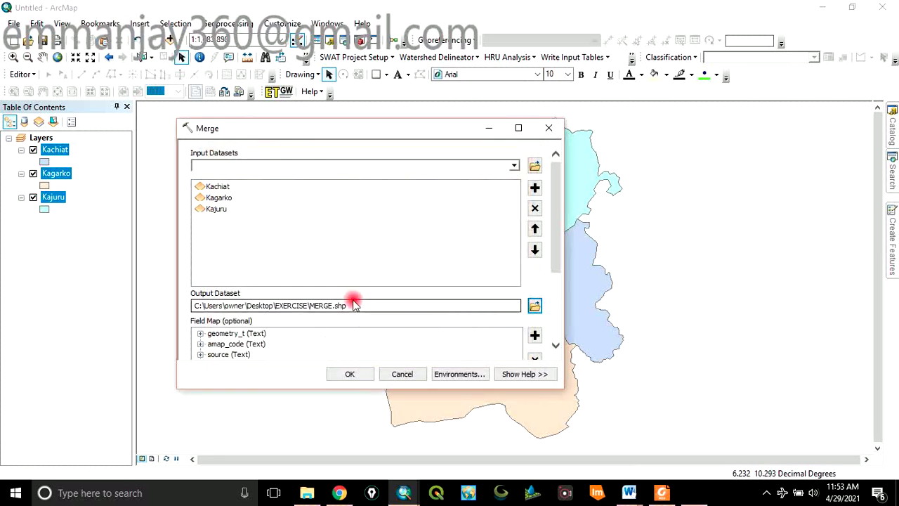
pyautogui.click(351, 376)
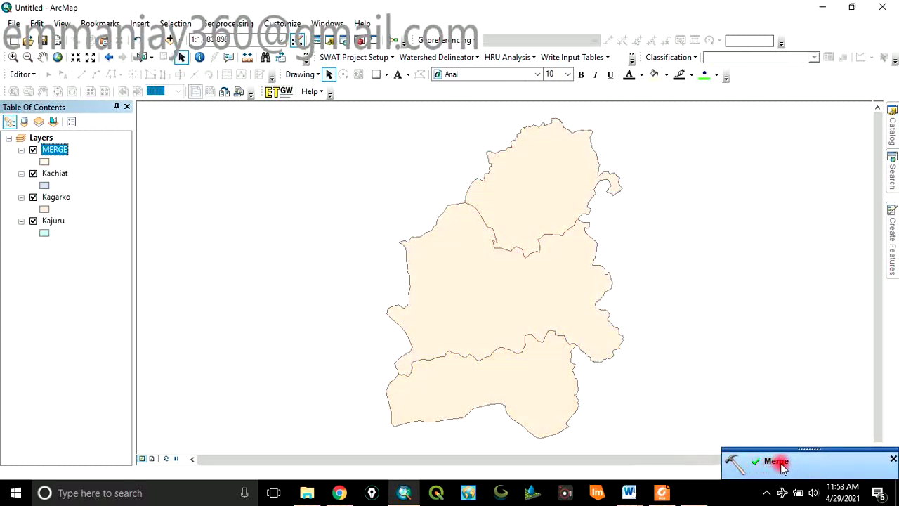
# Uncheck the Kachiat, Kagarko and Kajuru layers so only MERGE shows
pyautogui.keyDown('ctrl'); pyautogui.click(35, 175); pyautogui.keyUp('ctrl')
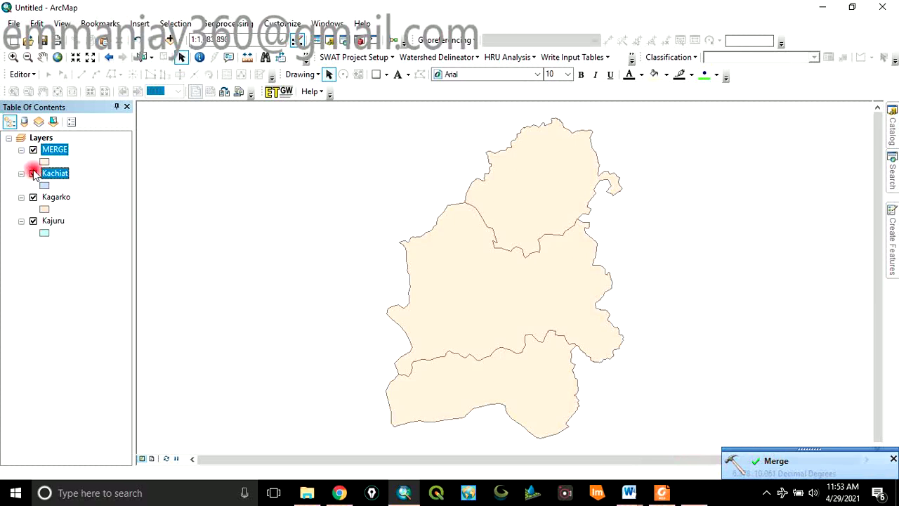
pyautogui.click(33, 174)
pyautogui.click(33, 197)
pyautogui.click(33, 221)
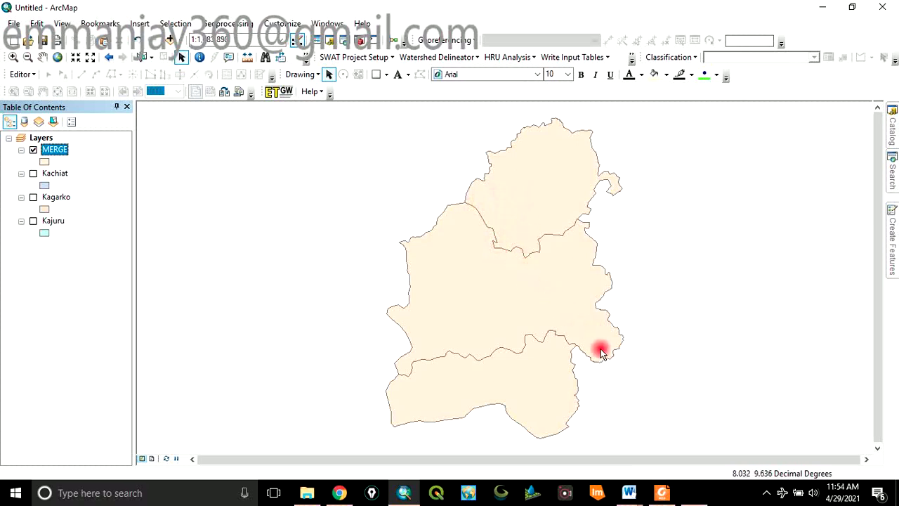
pyautogui.moveTo(695, 500)
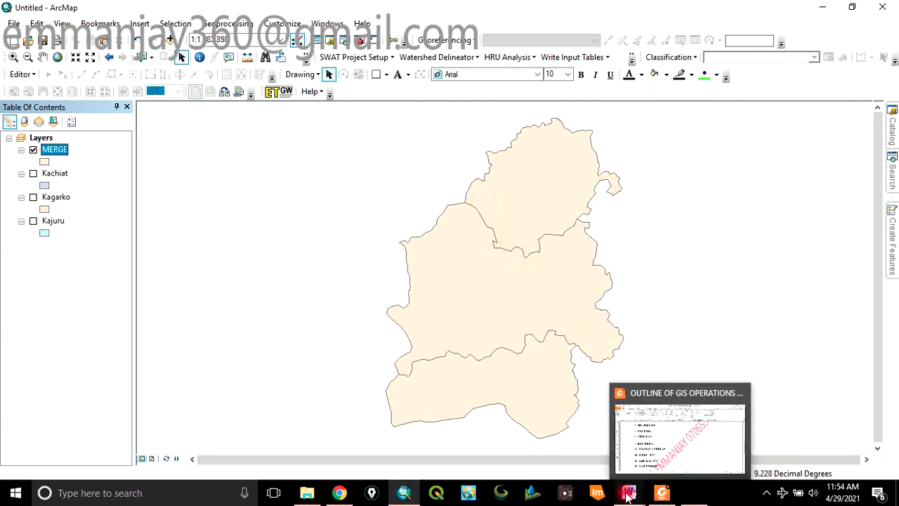
pyautogui.click(569, 493)
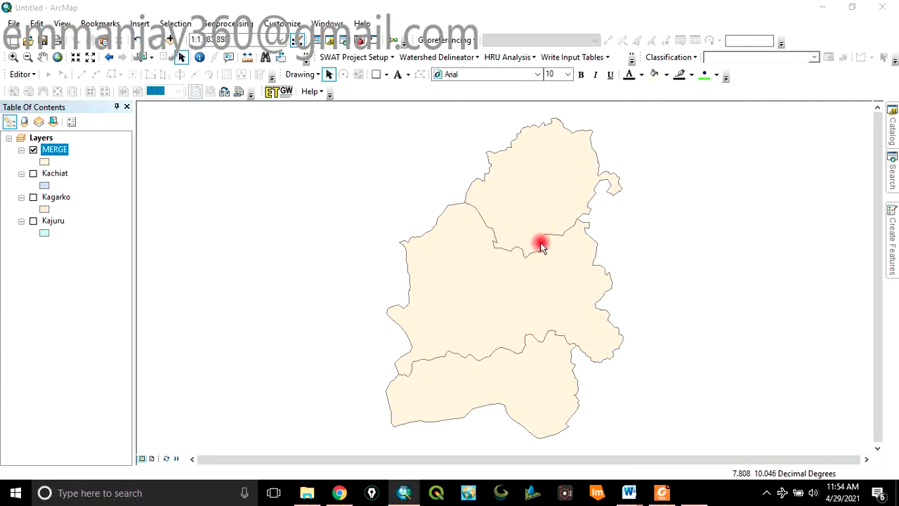
# Run Dissolve on the MERGE layer, saving the output as EXERCISE\DISOLVE.shp
pyautogui.click(229, 23)
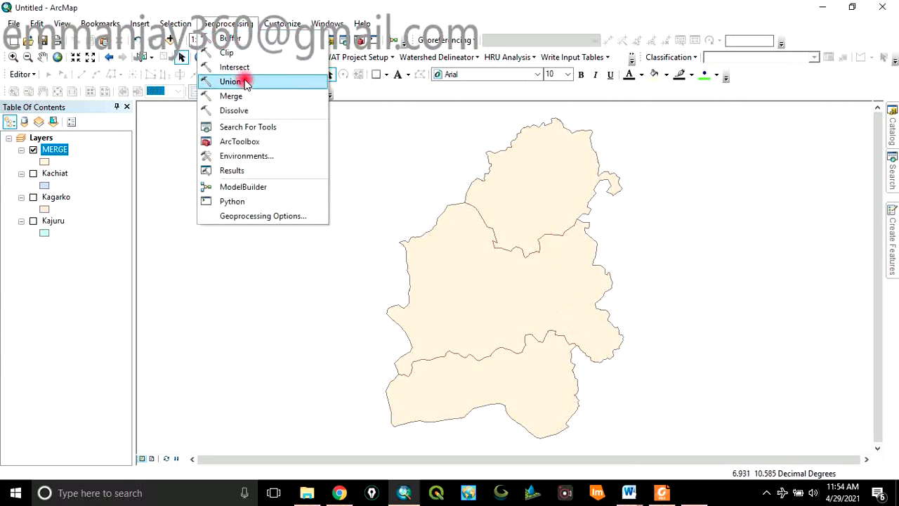
pyautogui.click(245, 113)
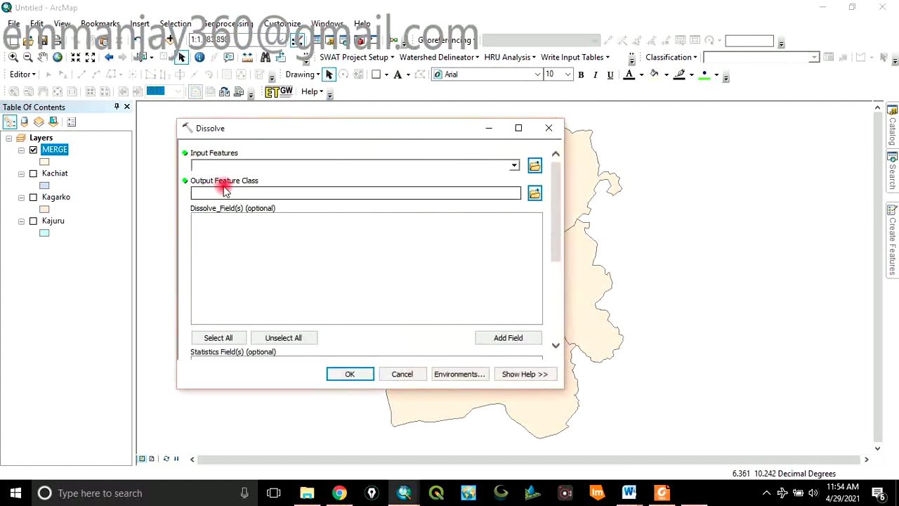
pyautogui.click(514, 167)
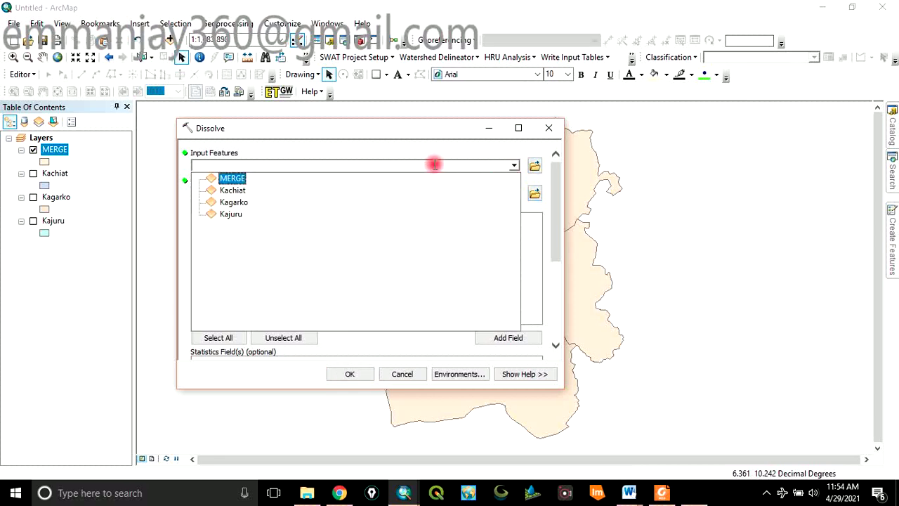
pyautogui.click(234, 180)
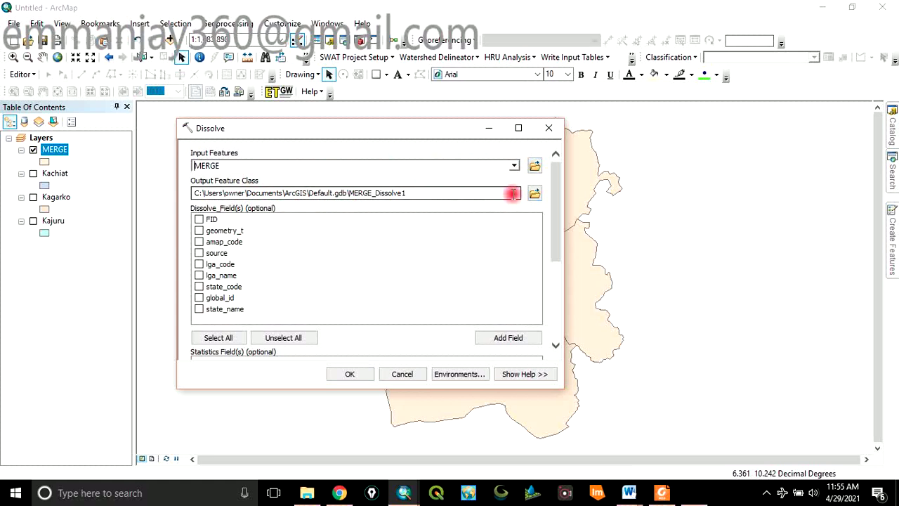
pyautogui.click(534, 194)
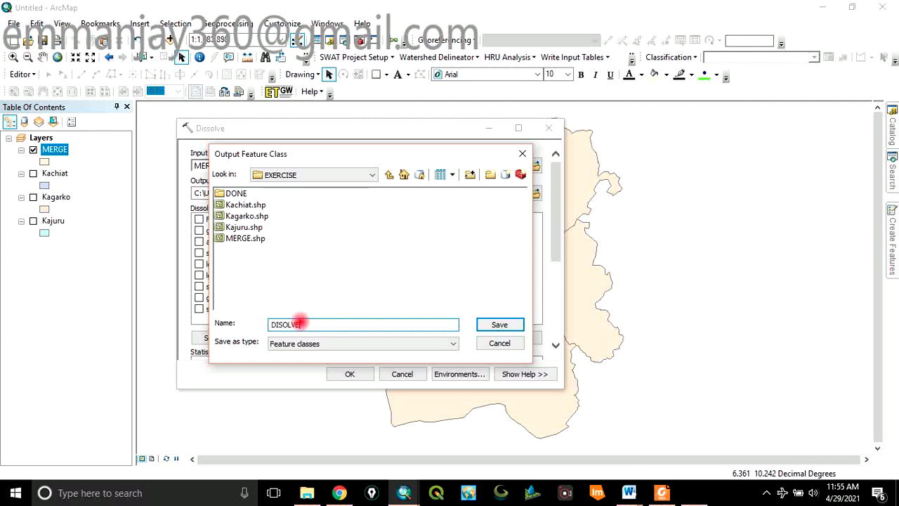
pyautogui.click(498, 325)
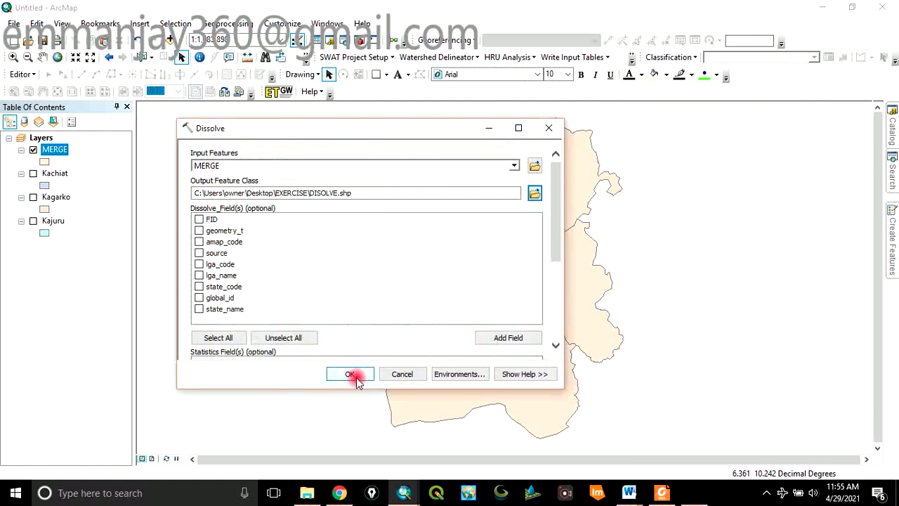
pyautogui.click(351, 376)
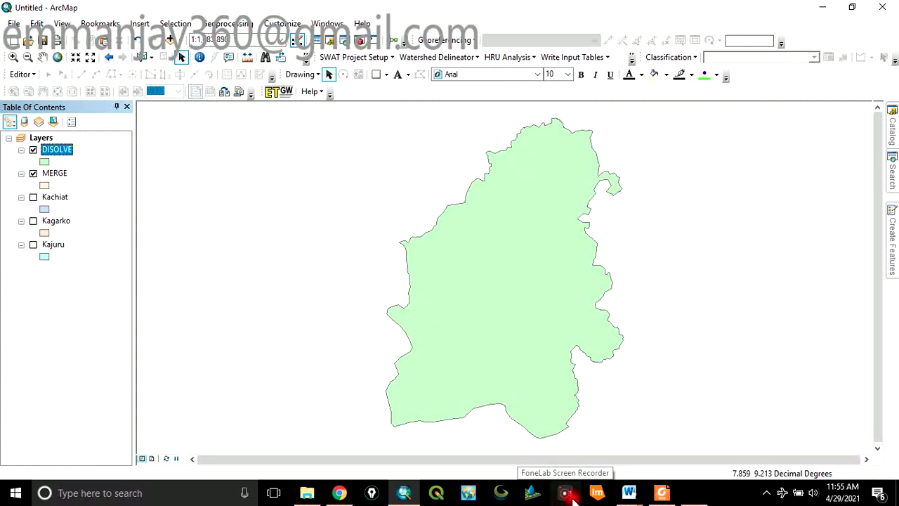
# Wait for the green DISOLVE layer to appear above MERGE as one boundary
pyautogui.click(572, 497)
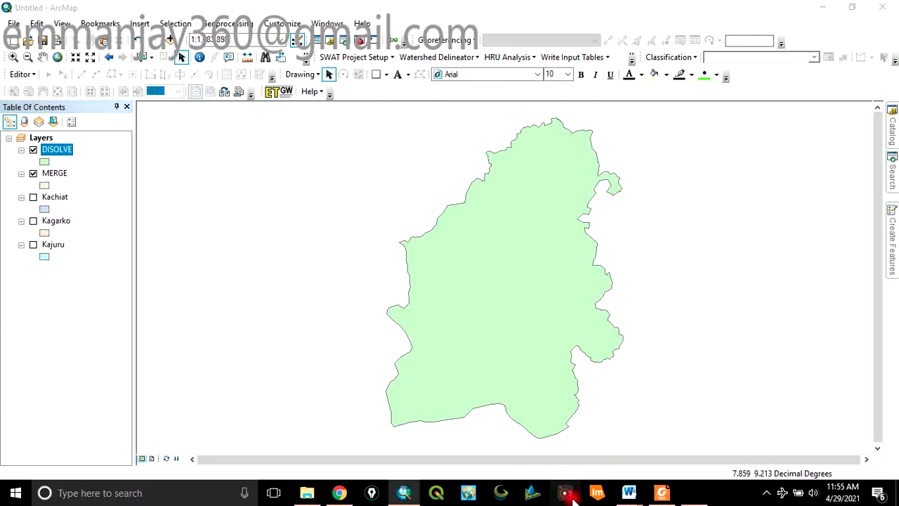